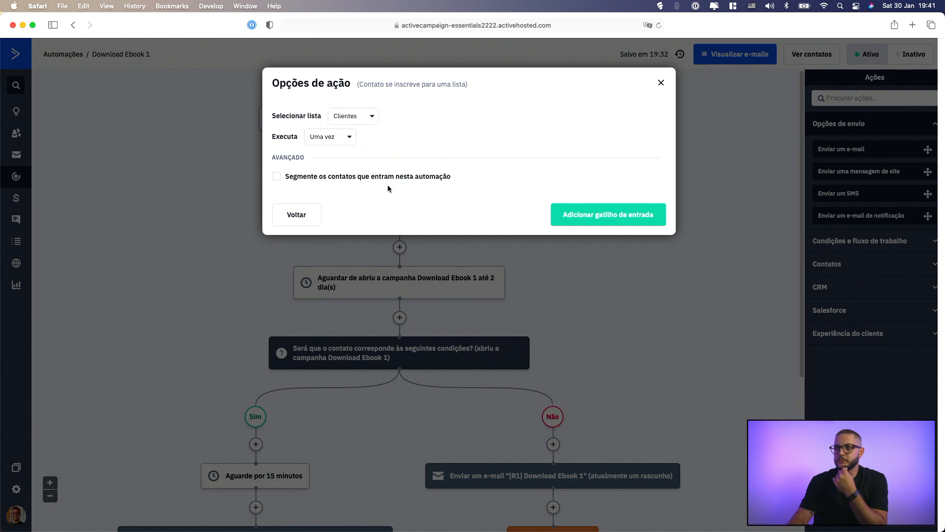
# Try the list-subscription trigger with the Prospects list and "Múltiplas vezes" execution, then return to the trigger selection.
pyautogui.click(360, 121)
pyautogui.click(368, 207)
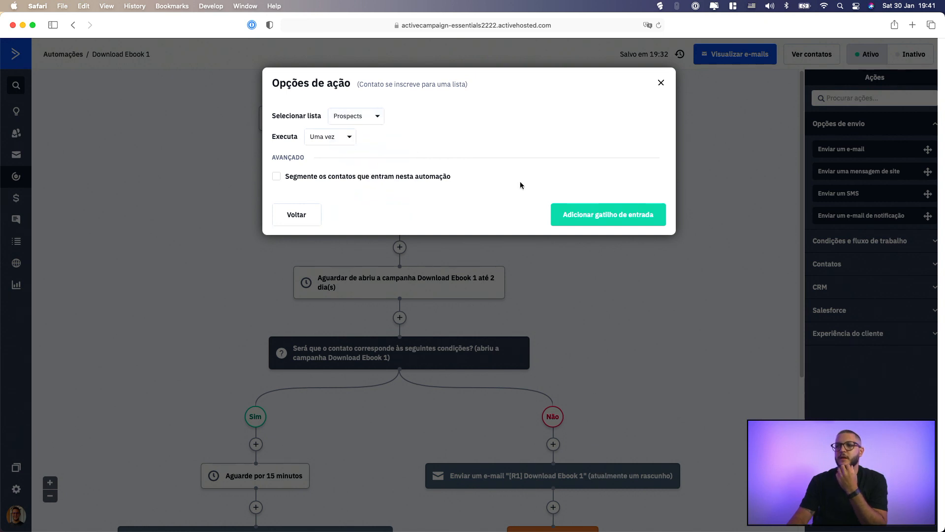
pyautogui.click(335, 142)
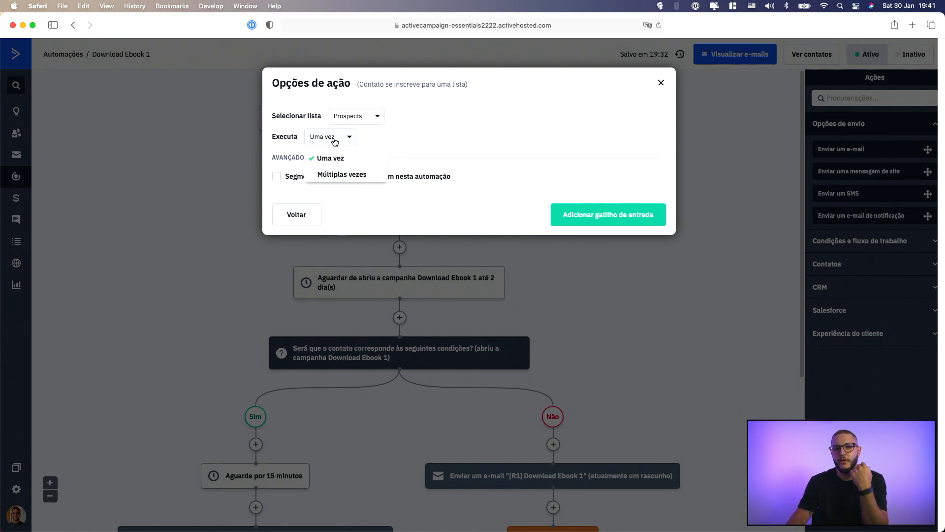
pyautogui.click(339, 175)
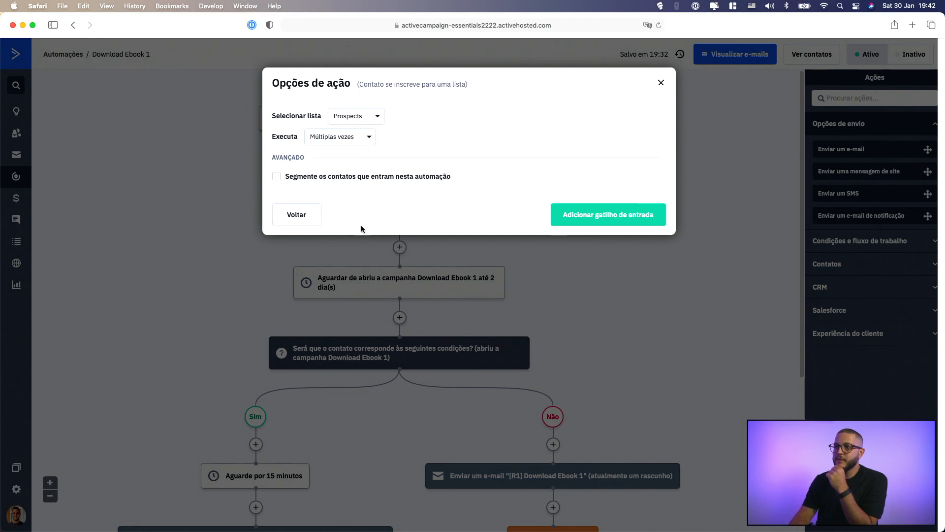
pyautogui.click(319, 223)
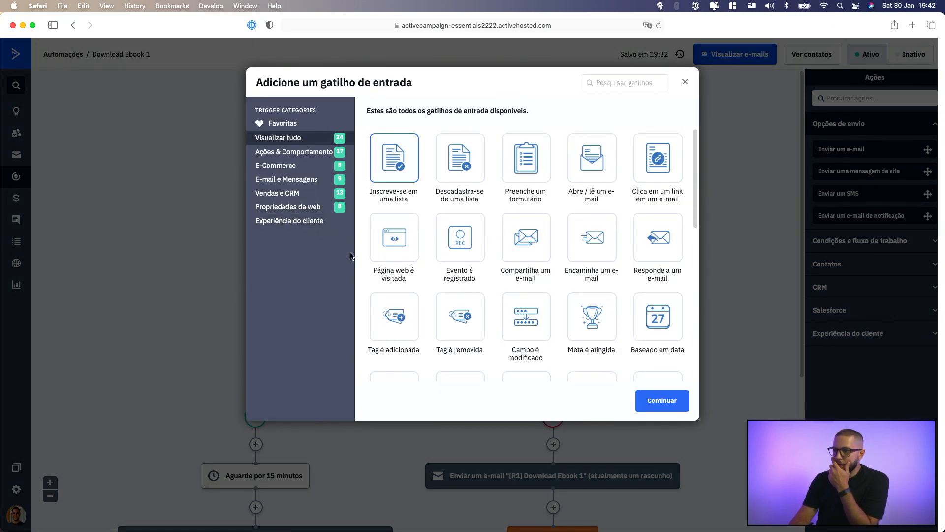
# Try the "Preenche um formulário" trigger with "Múltiplas vezes" and "Uma vez" execution, ending back at the trigger selection.
pyautogui.click(531, 168)
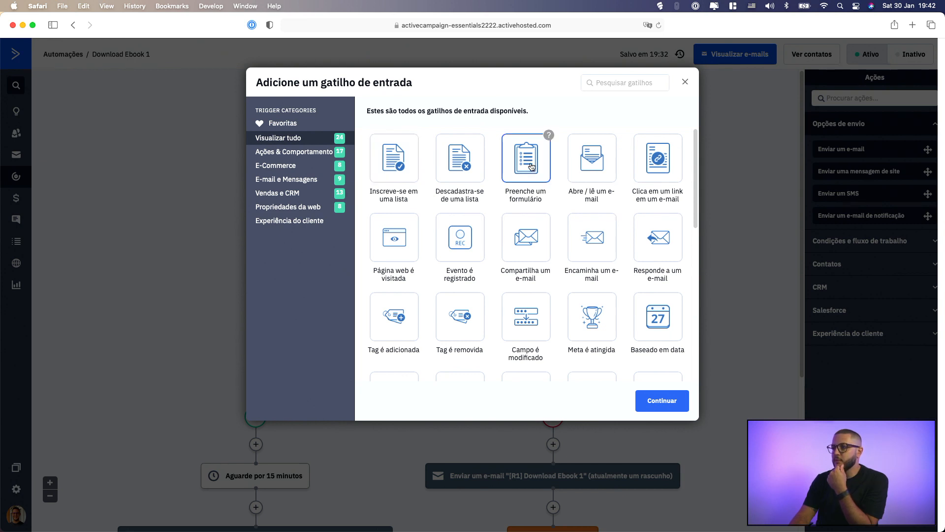
pyautogui.click(661, 401)
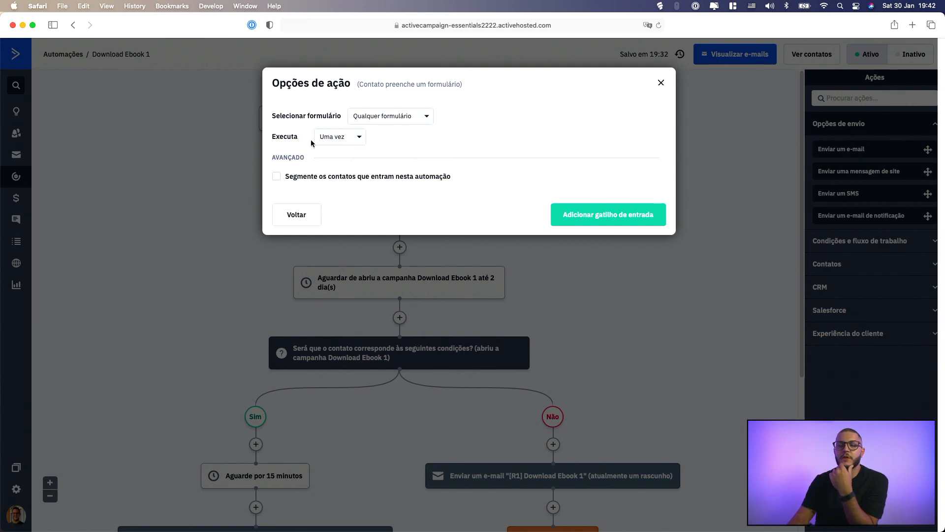
pyautogui.click(336, 137)
pyautogui.click(340, 180)
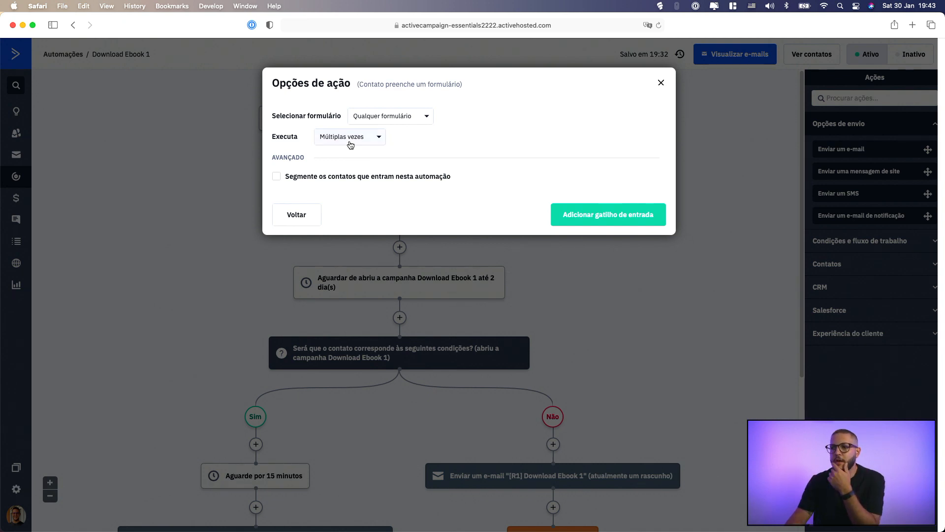
pyautogui.click(346, 143)
pyautogui.click(352, 161)
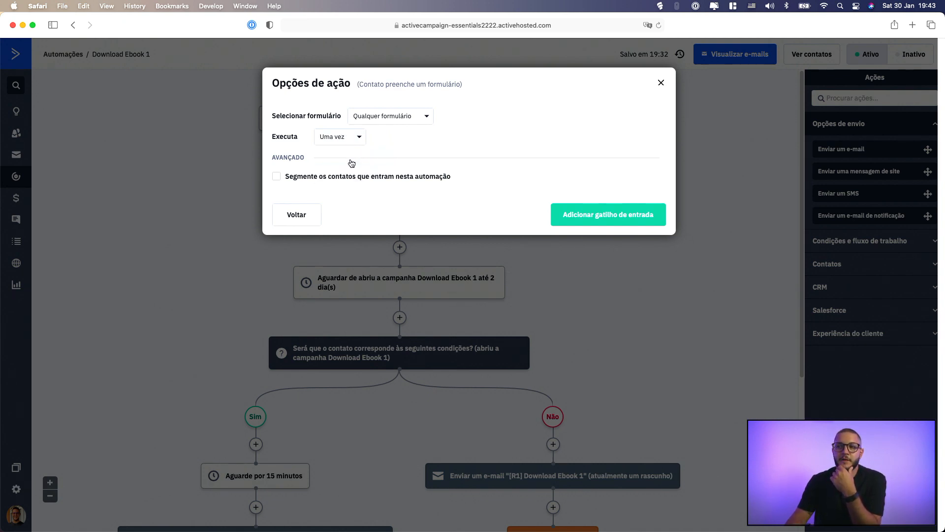
pyautogui.click(309, 221)
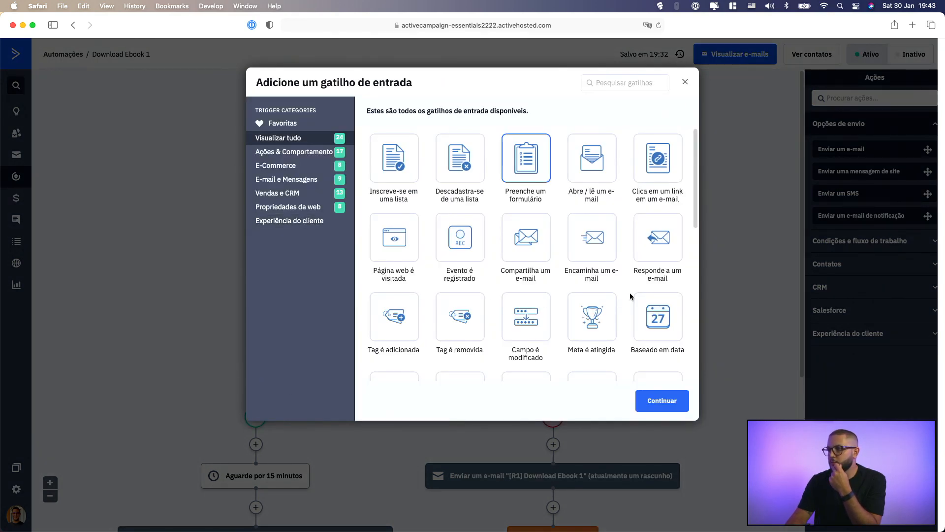
# Choose the "Tag é adicionada" entry trigger and enter the ebook tag beginning with "[Downloads] Ebooks: E".
pyautogui.click(376, 334)
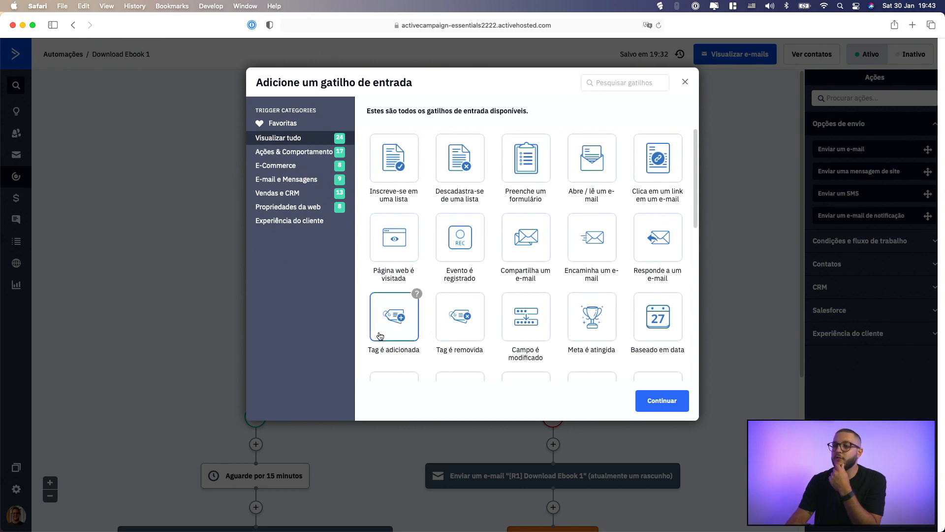
pyautogui.click(664, 399)
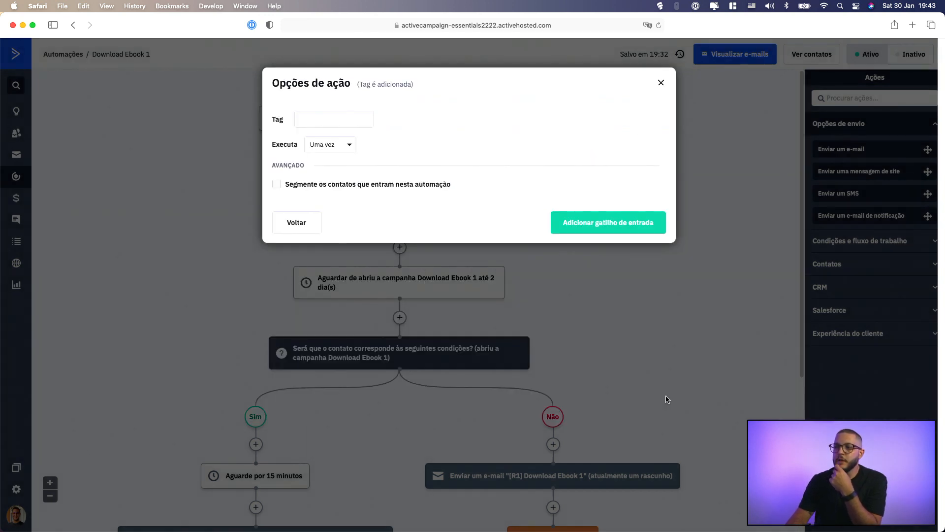
pyautogui.click(323, 120)
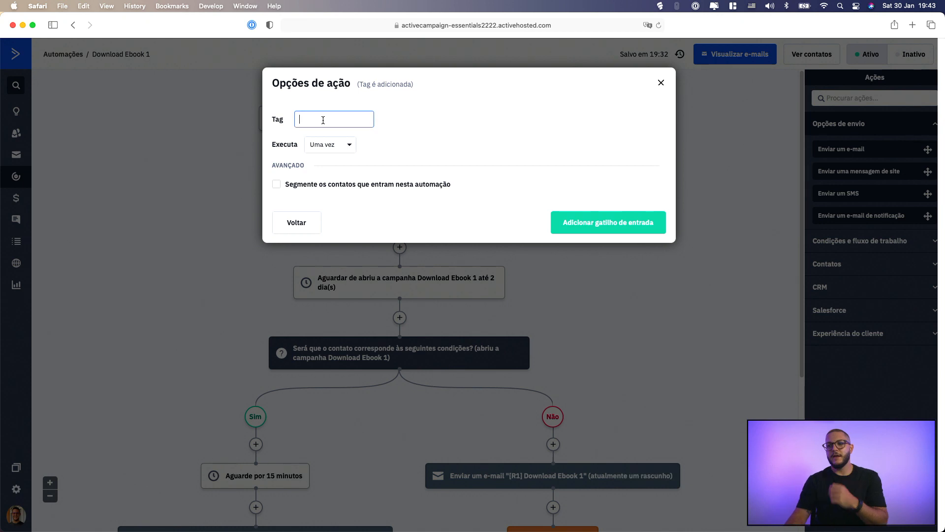
pyautogui.write('ebook')
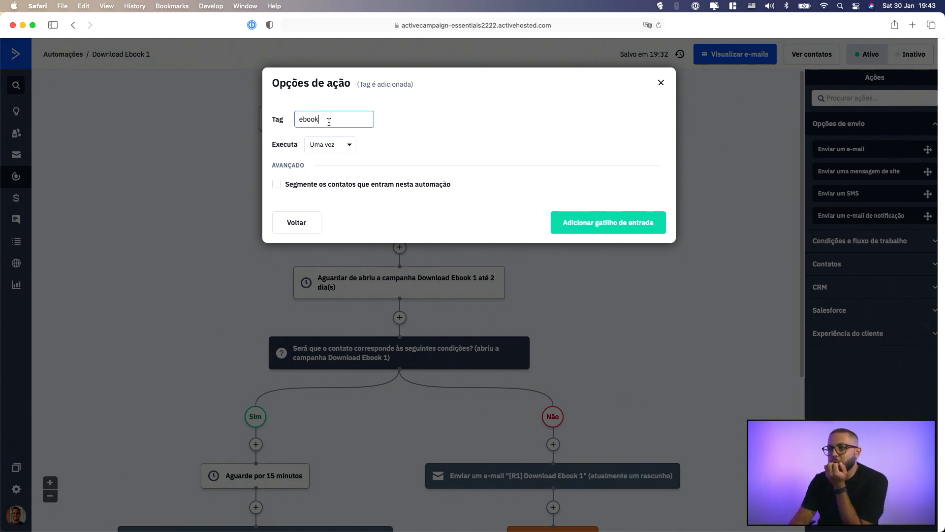
pyautogui.press('super+a')
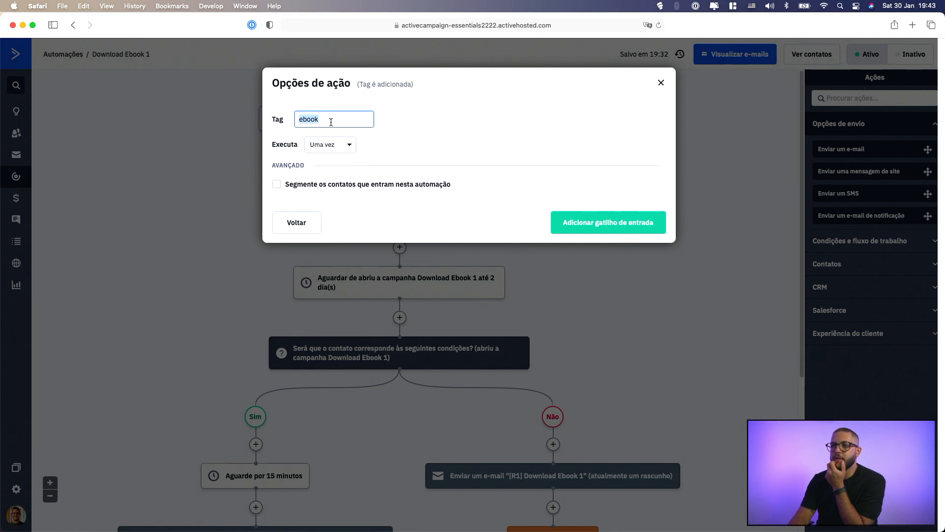
pyautogui.write('ebook')
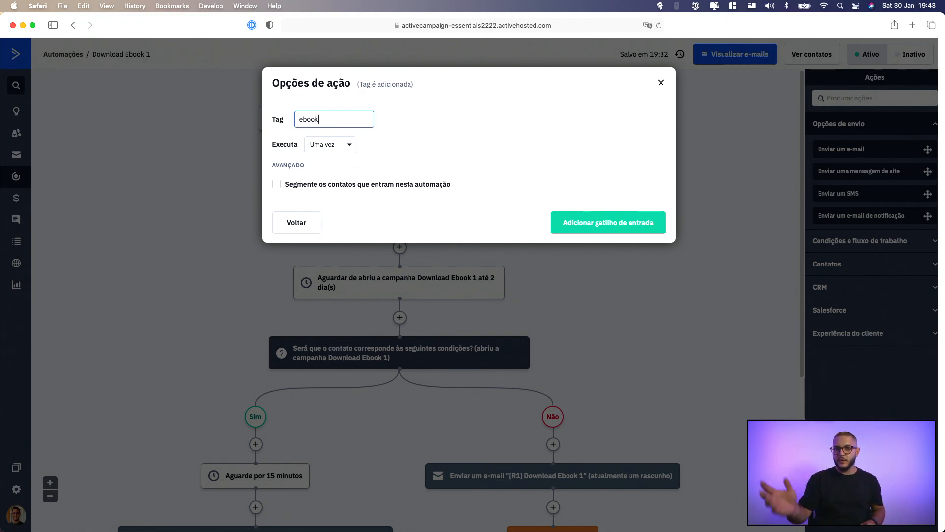
pyautogui.doubleClick(317, 121)
pyautogui.press('BackSpace')
pyautogui.write('[down')
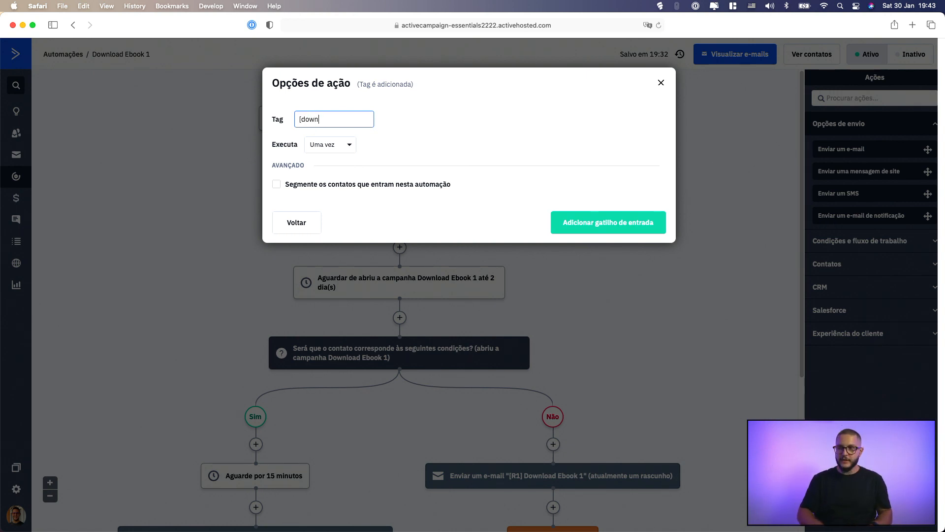
pyautogui.click(339, 132)
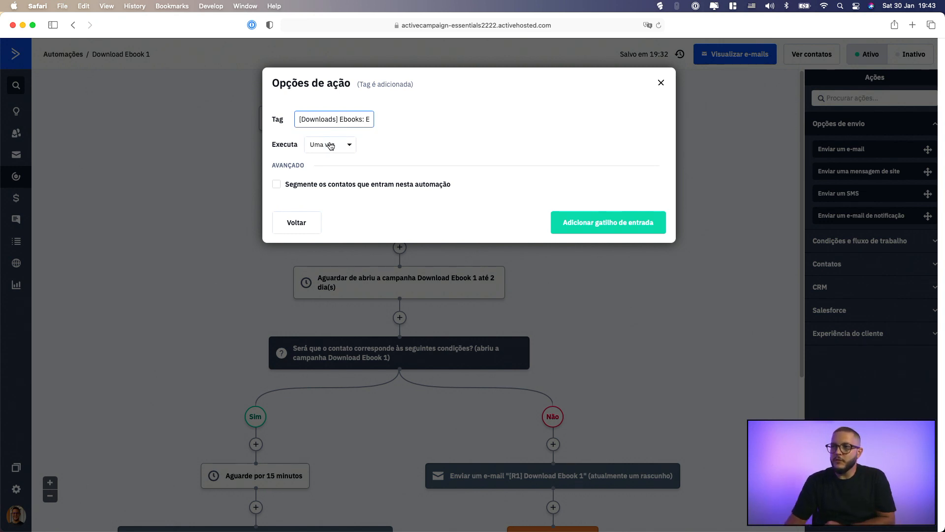
# Replace the trigger's tag with "Carrinho abandonado".
pyautogui.tripleClick(350, 120)
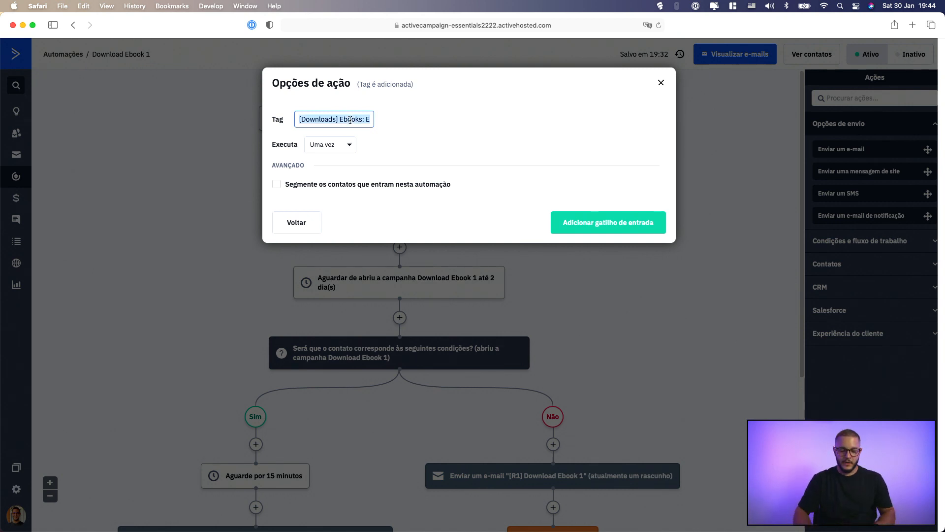
pyautogui.write('Compra')
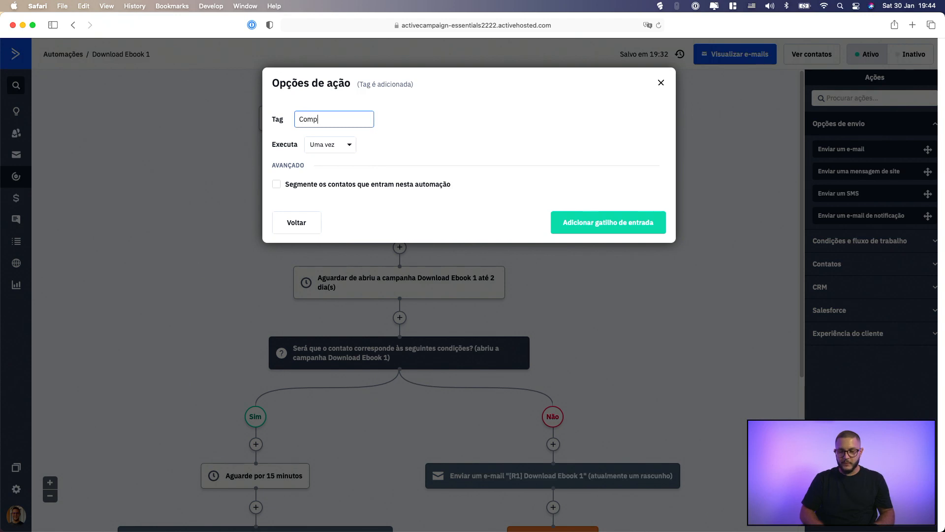
pyautogui.press('BackSpace')
pyautogui.press('BackSpace')
pyautogui.press('BackSpace')
pyautogui.press('BackSpace')
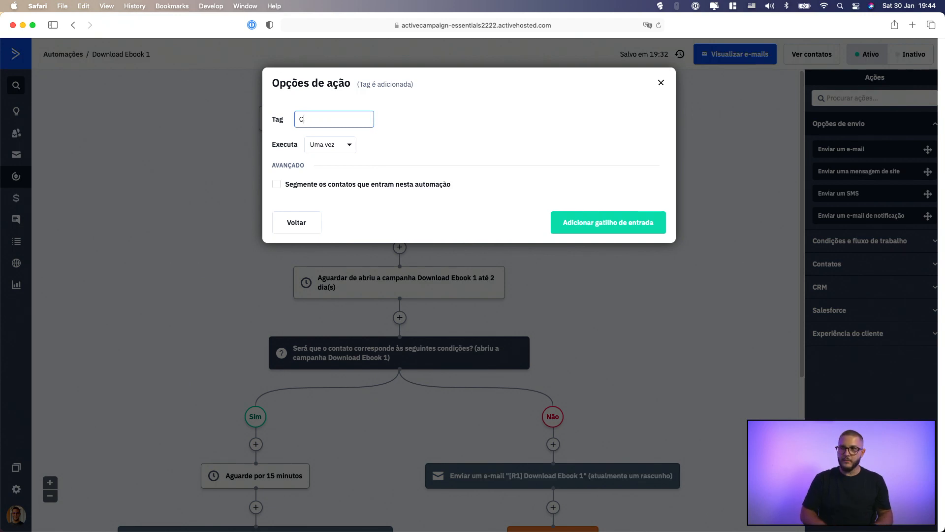
pyautogui.write('arrinho ')
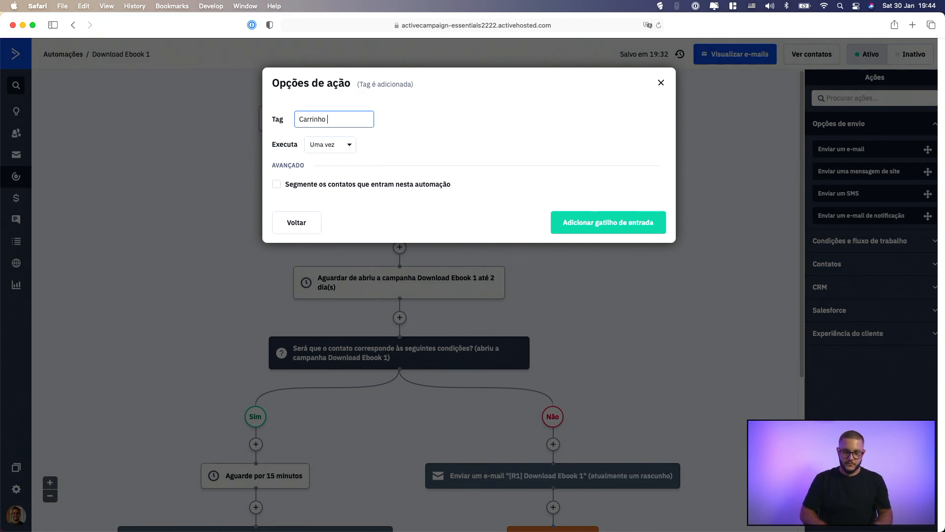
pyautogui.write('abandonado')
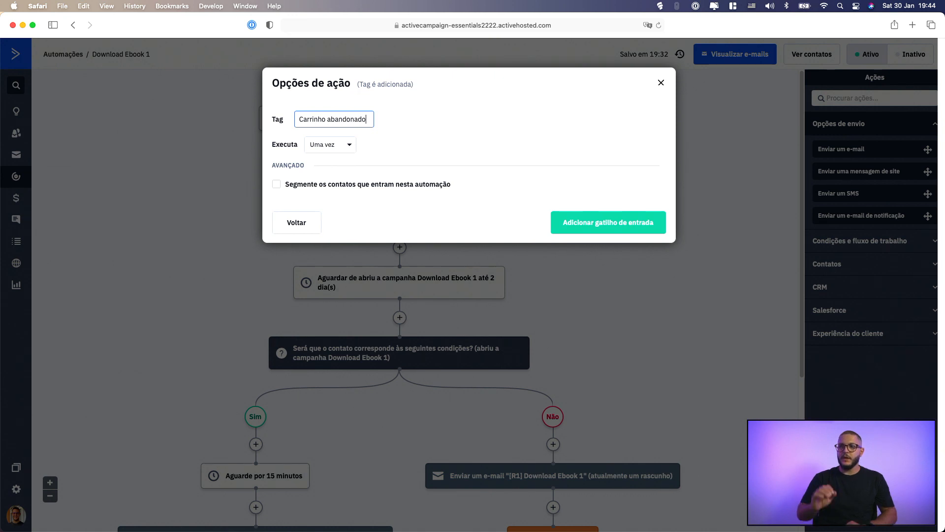
# Set the tag trigger to run "Múltiplas vezes" and add it to the automation.
pyautogui.click(344, 144)
pyautogui.click(339, 183)
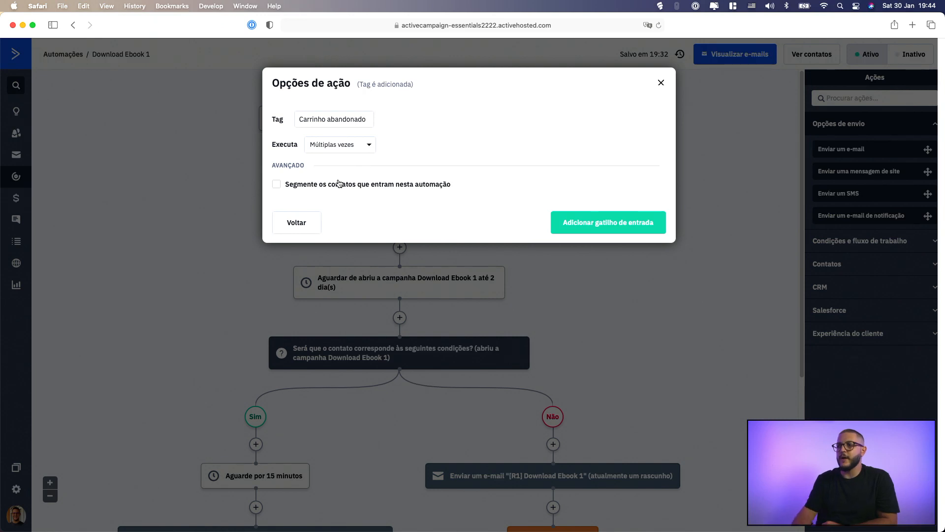
pyautogui.click(597, 229)
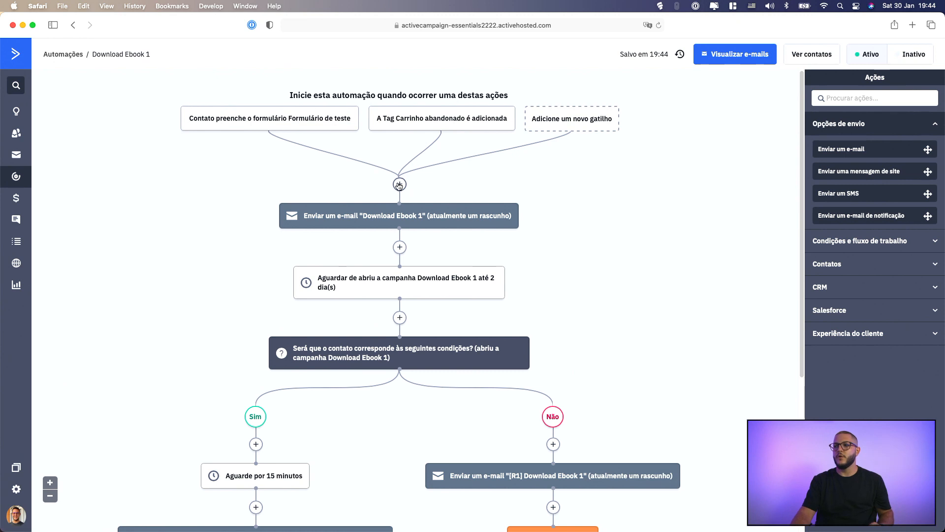
# Insert a contact action directly below the triggers that removes the tag "Carrinho abandonado", and save it.
pyautogui.click(399, 184)
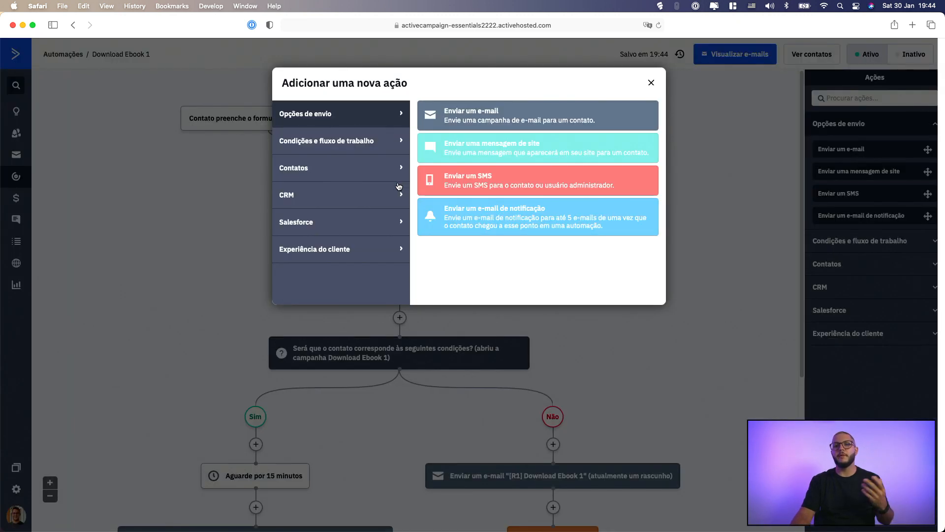
pyautogui.click(350, 165)
pyautogui.click(487, 285)
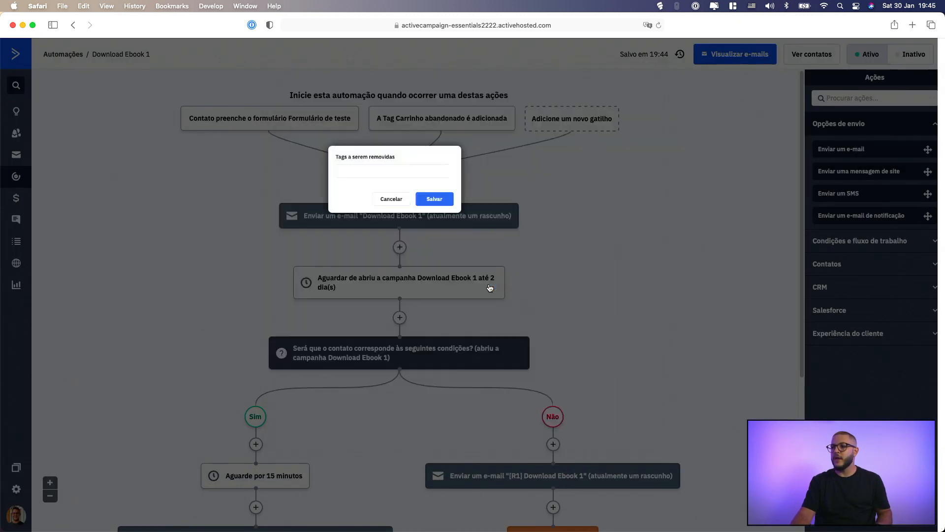
pyautogui.click(361, 166)
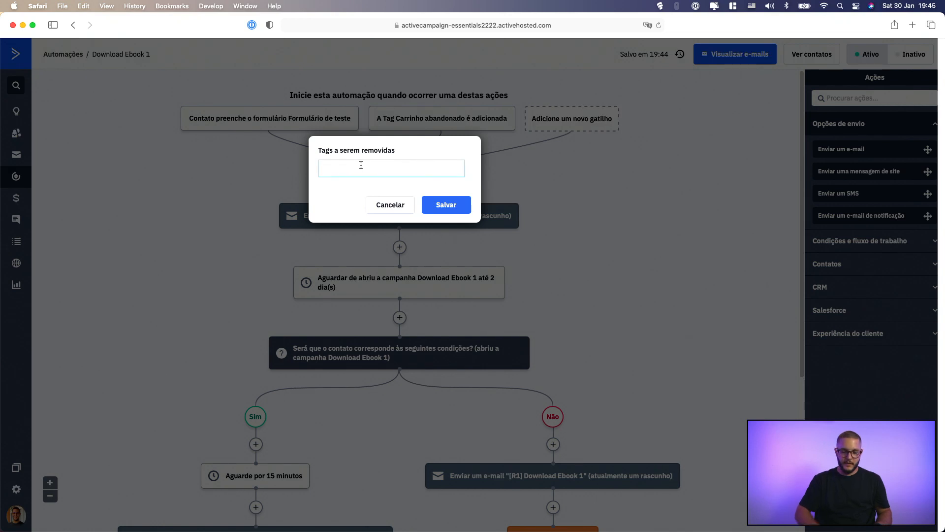
pyautogui.write('Carrinho ab')
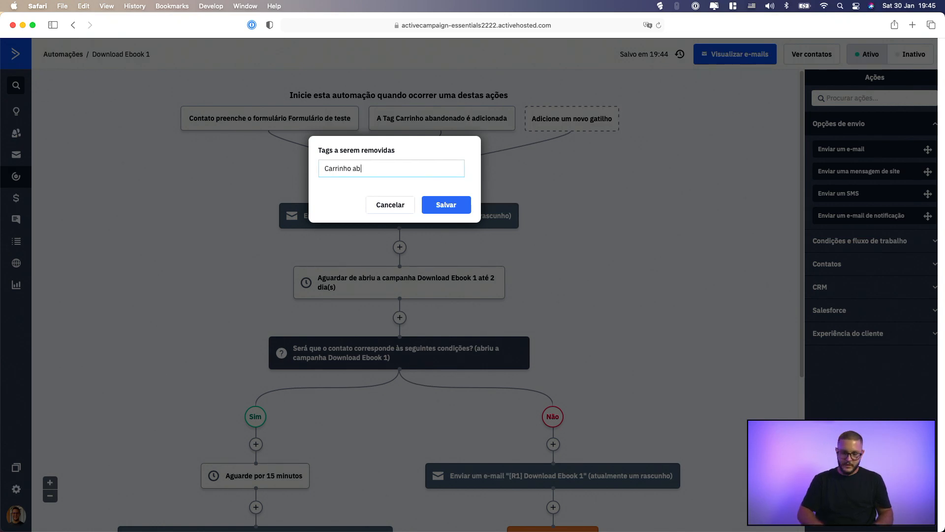
pyautogui.write('andonado')
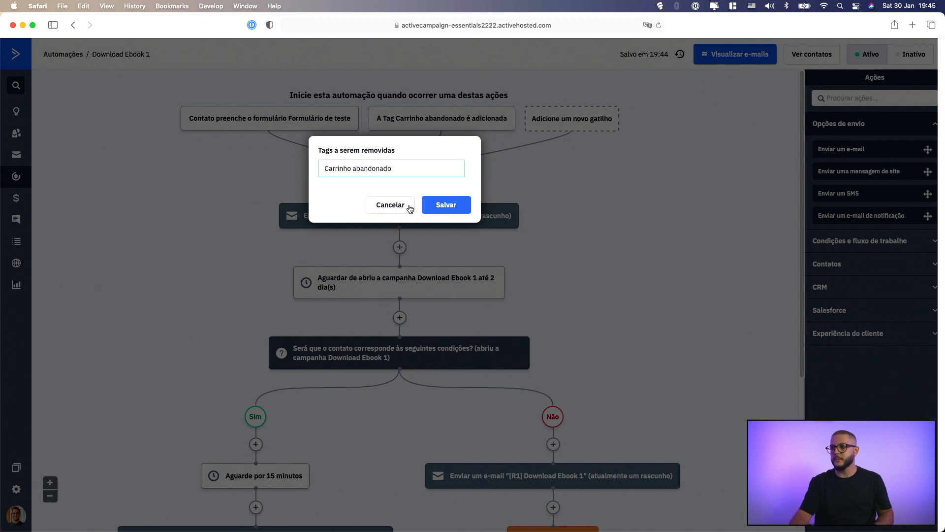
pyautogui.press('Return')
pyautogui.click(437, 228)
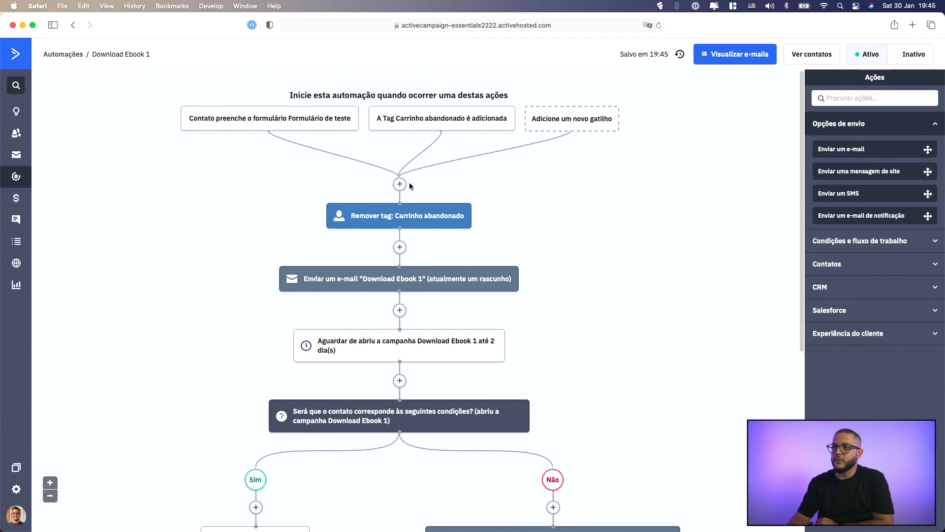
# Delete the "Remover tag: Carrinho abandonado" action and the "Carrinho abandonado" tag trigger from the automation.
pyautogui.moveTo(390, 118)
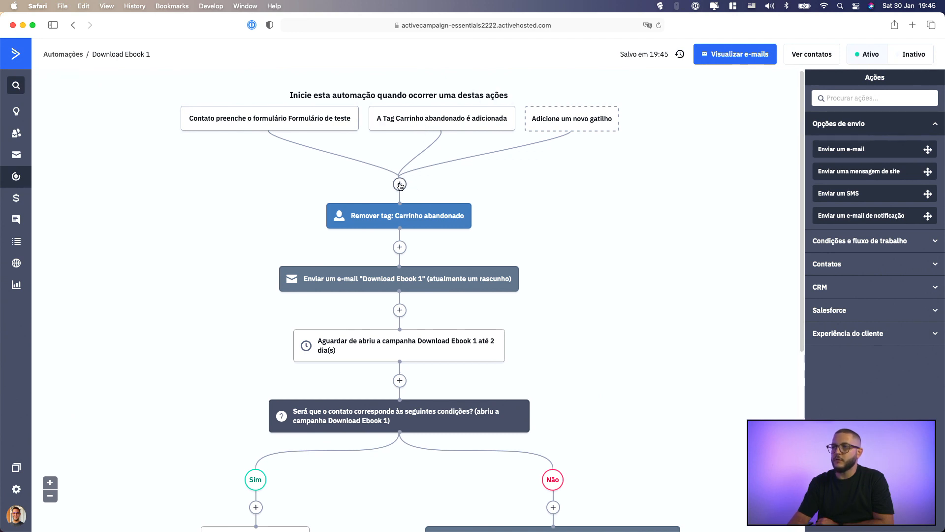
pyautogui.moveTo(390, 229)
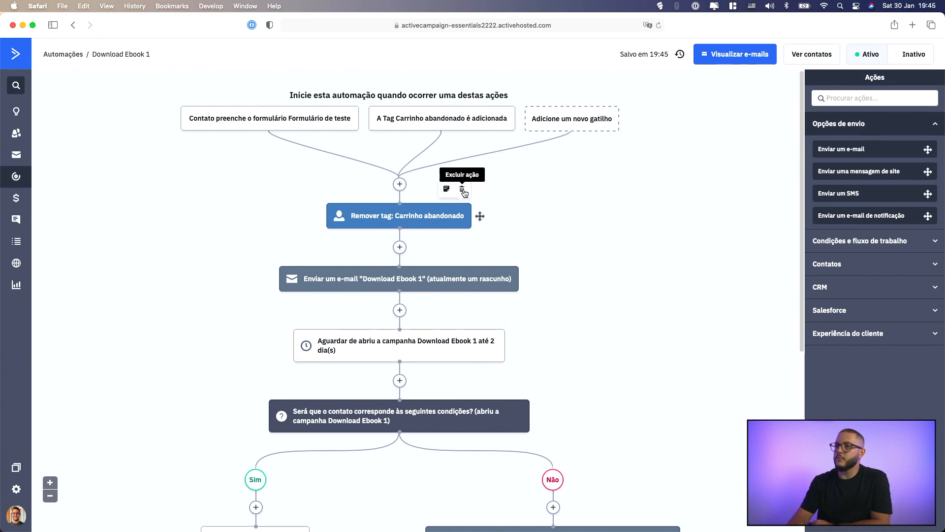
pyautogui.click(462, 189)
pyautogui.click(565, 288)
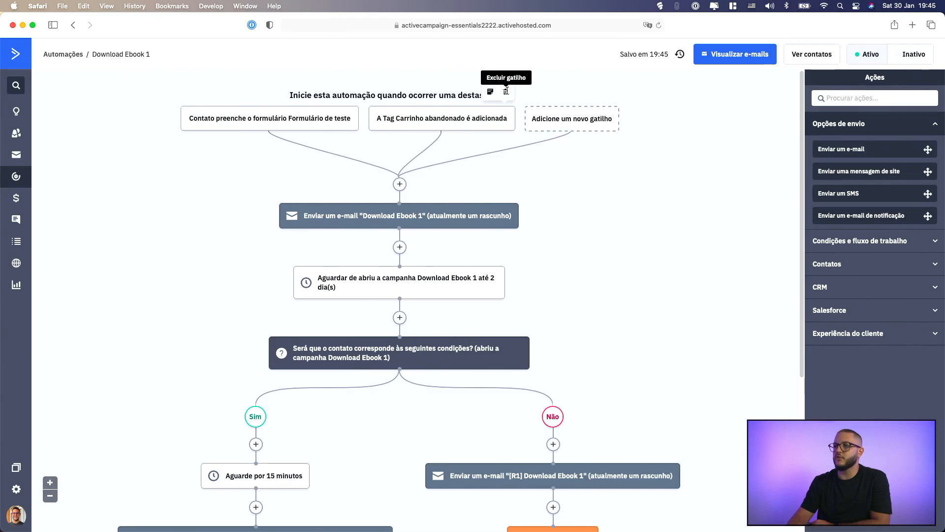
pyautogui.click(506, 93)
pyautogui.click(562, 287)
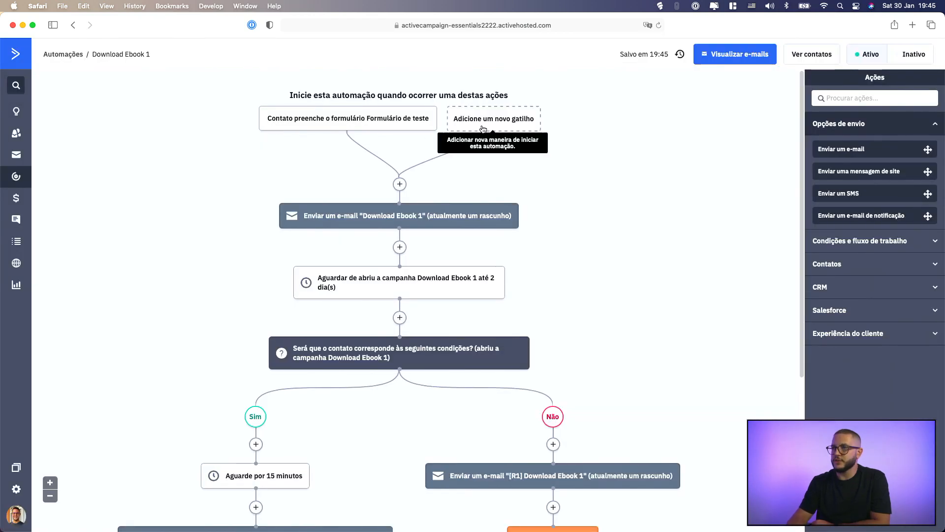
# Start adding a new entry trigger and examine the full list of available trigger types.
pyautogui.click(483, 129)
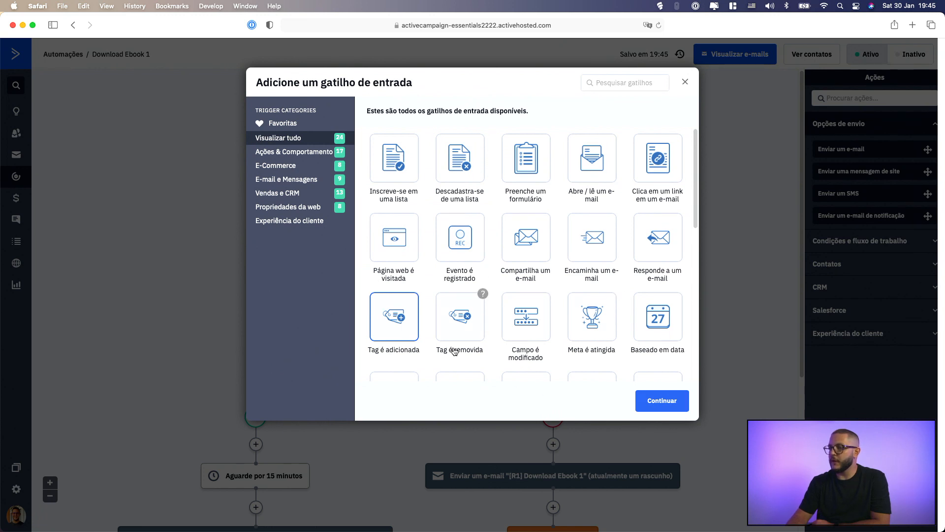
pyautogui.scroll(-3, 451, 351)
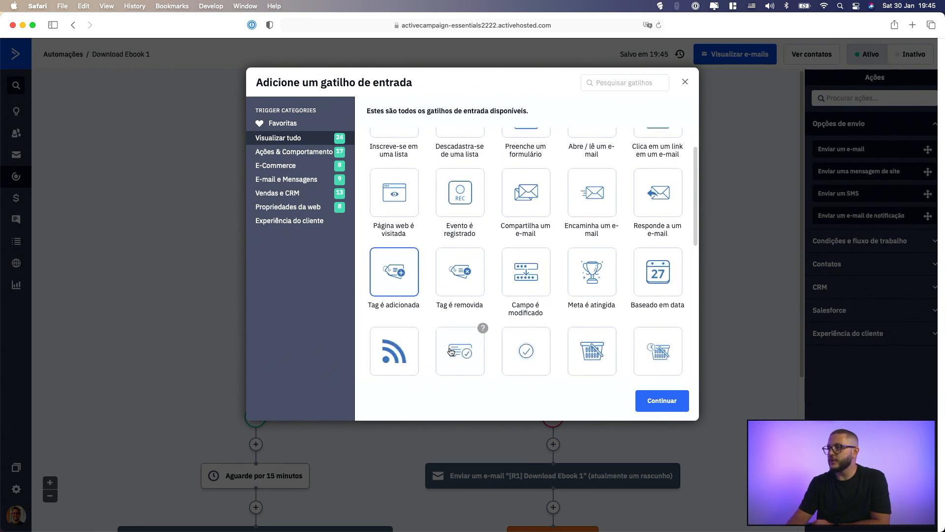
pyautogui.scroll(-2, 450, 351)
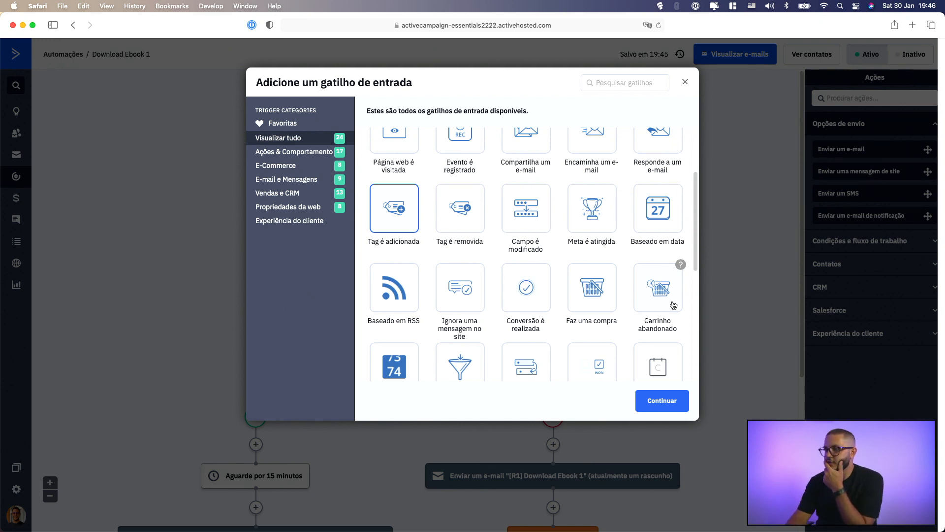
pyautogui.scroll(-3, 613, 352)
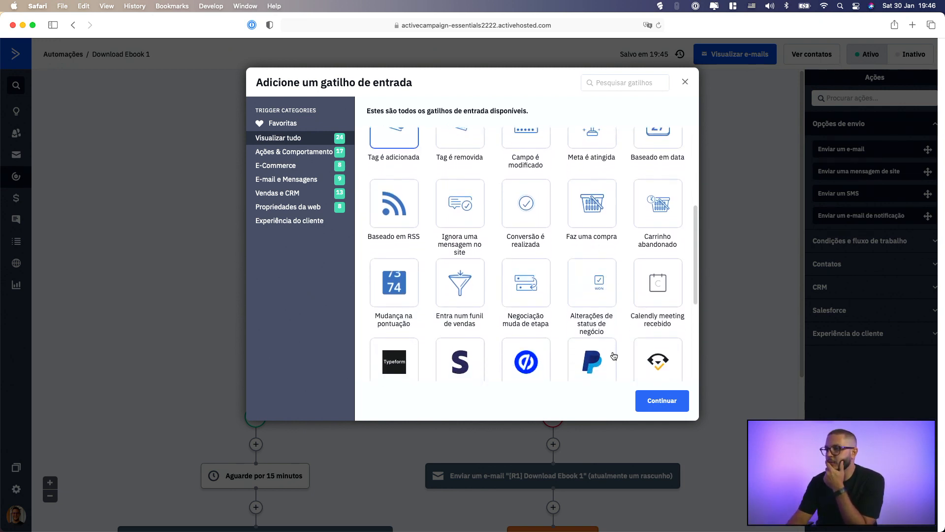
pyautogui.scroll(-5, 613, 355)
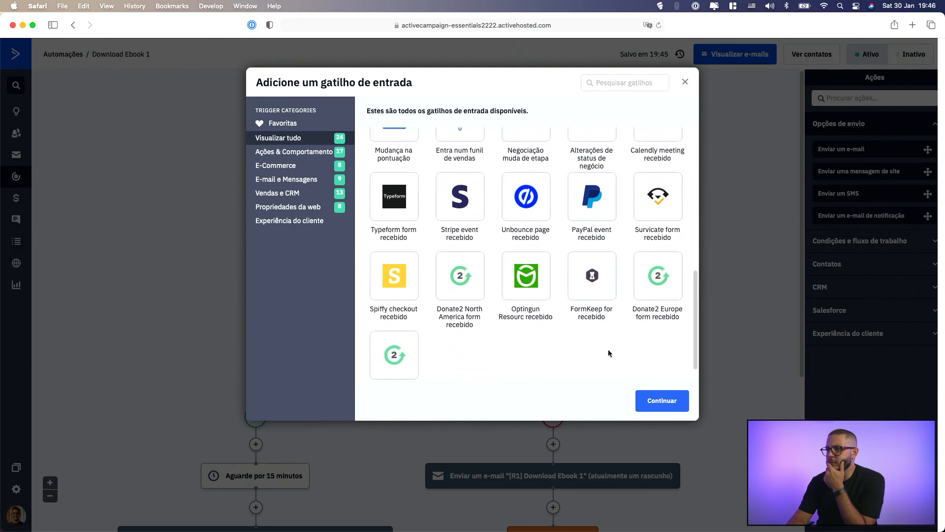
pyautogui.scroll(8, 609, 353)
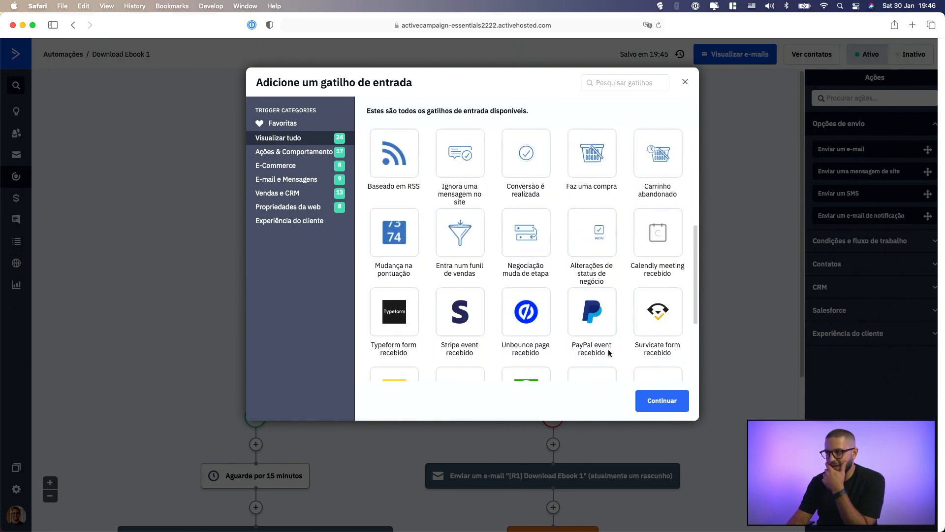
pyautogui.scroll(3, 609, 353)
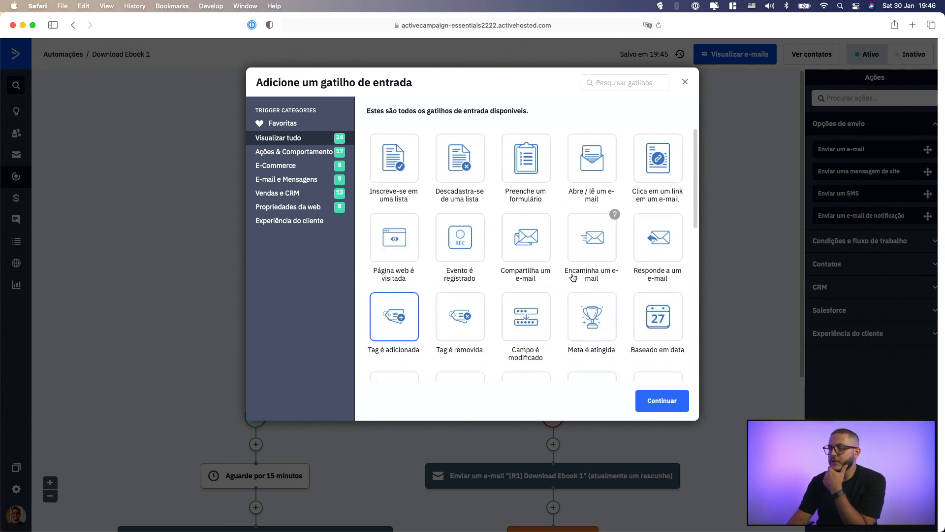
pyautogui.click(550, 168)
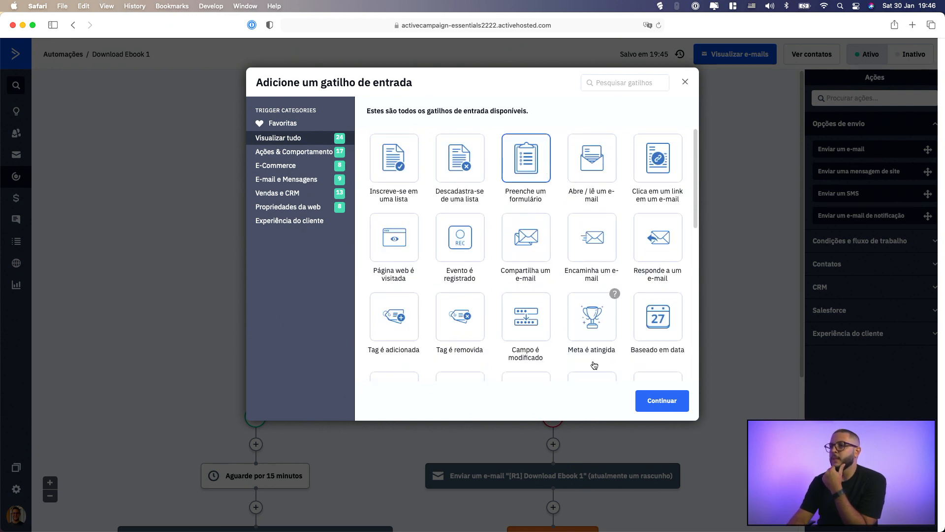
pyautogui.click(672, 407)
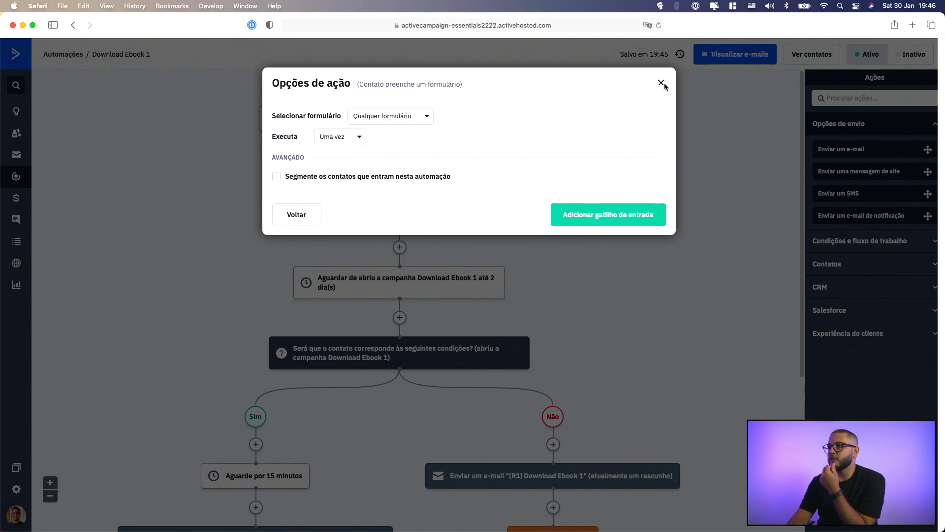
pyautogui.click(661, 83)
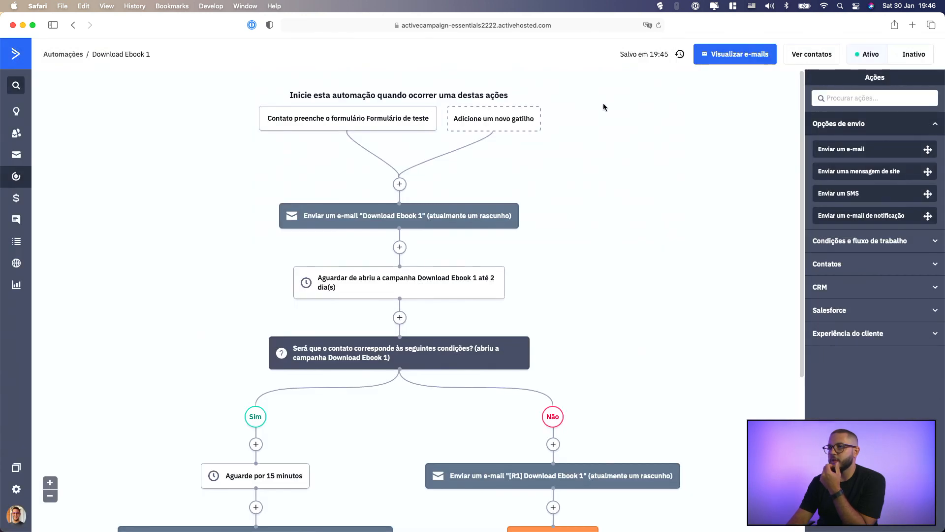
# Set the existing "Formulário de teste" form trigger to run "Múltiplas vezes".
pyautogui.click(394, 125)
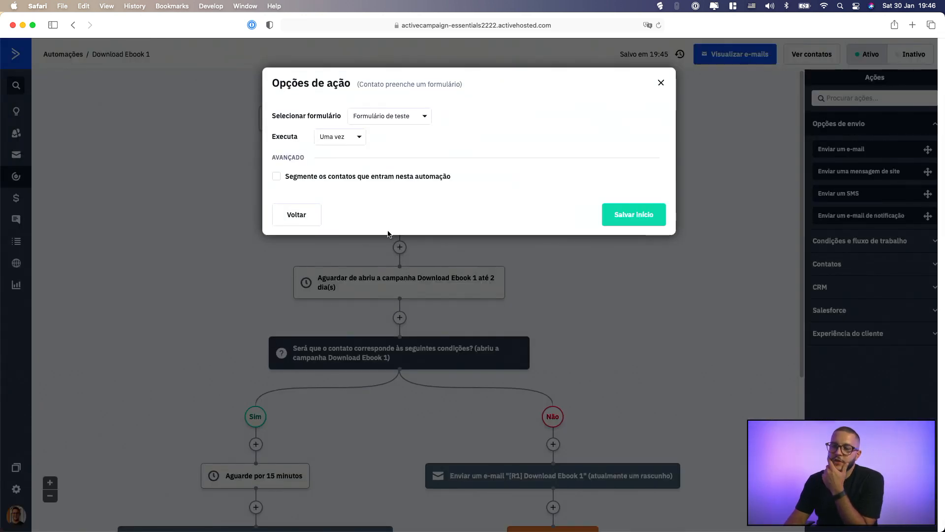
pyautogui.click(351, 138)
pyautogui.click(347, 178)
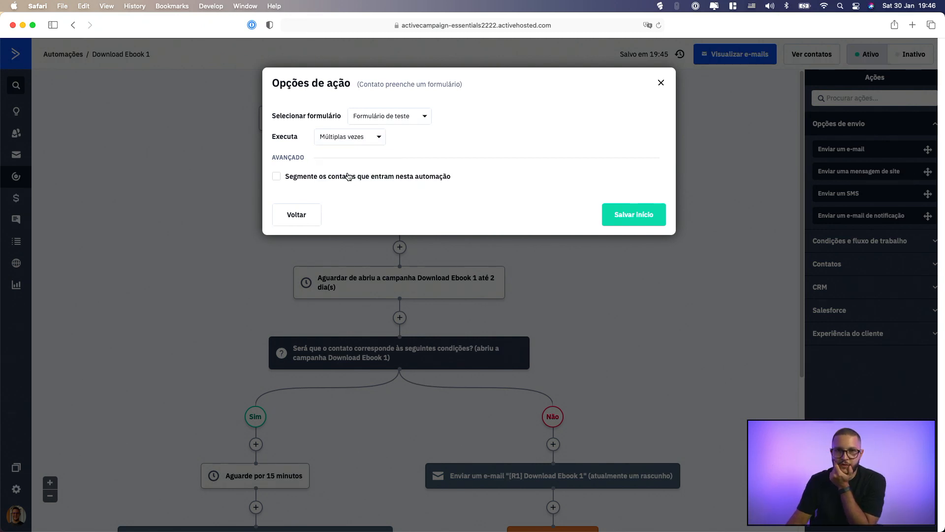
# Segment the form trigger's entering contacts with the condition "Não está em automação no momento" for "Download Ebook 1", and save the trigger.
pyautogui.click(310, 177)
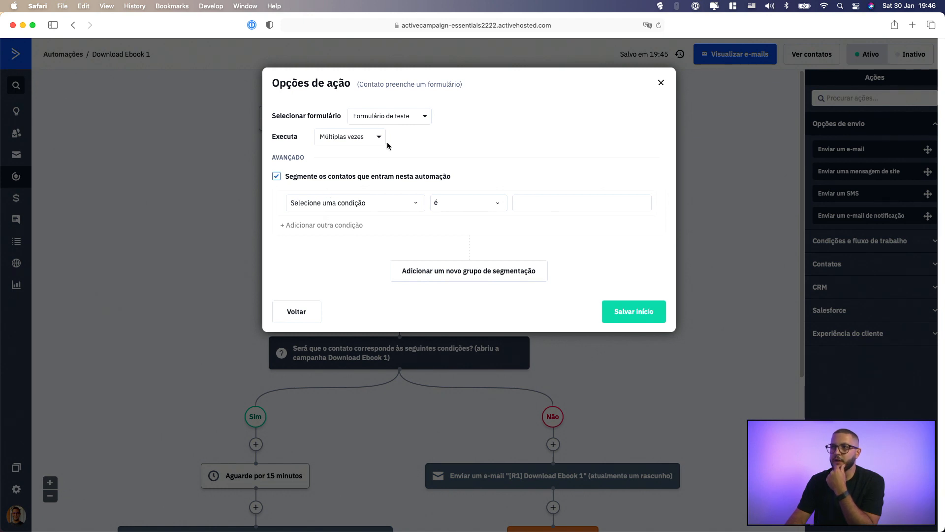
pyautogui.click(365, 201)
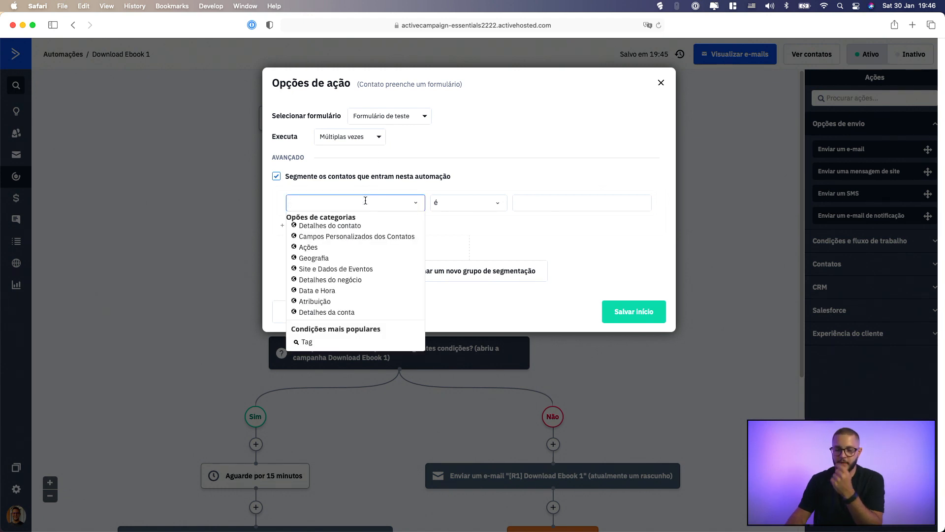
pyautogui.write('automa')
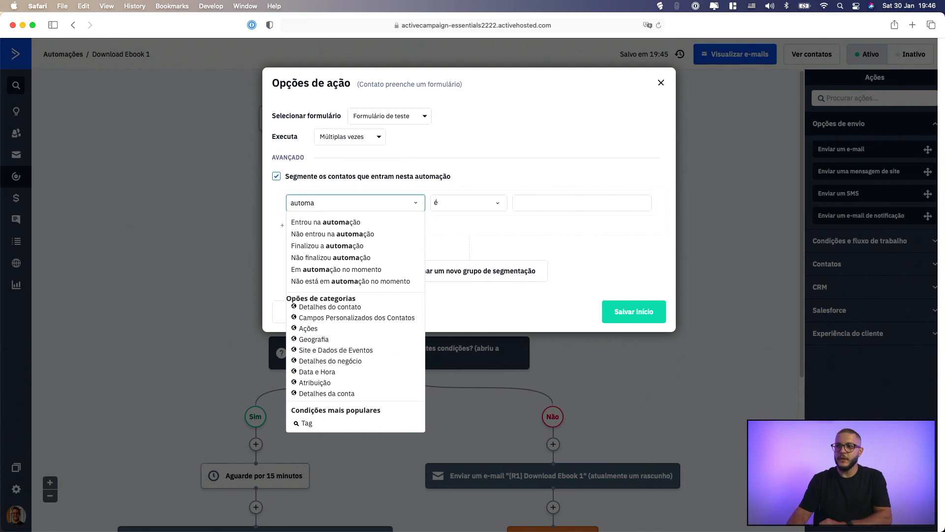
pyautogui.click(339, 282)
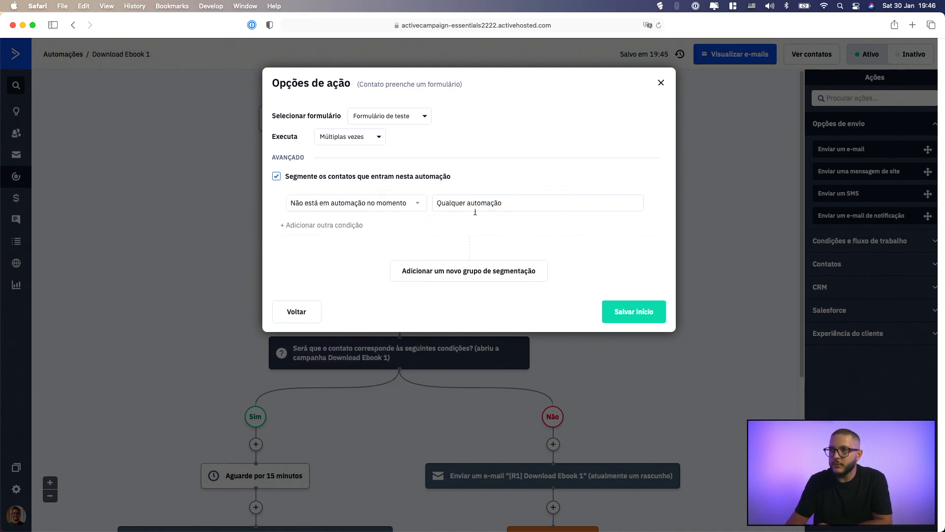
pyautogui.click(477, 203)
pyautogui.click(476, 228)
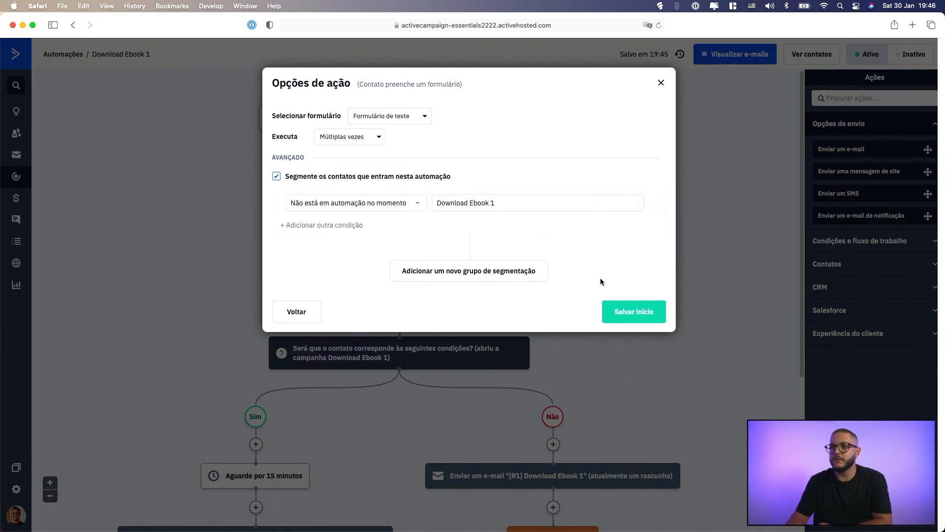
pyautogui.click(624, 318)
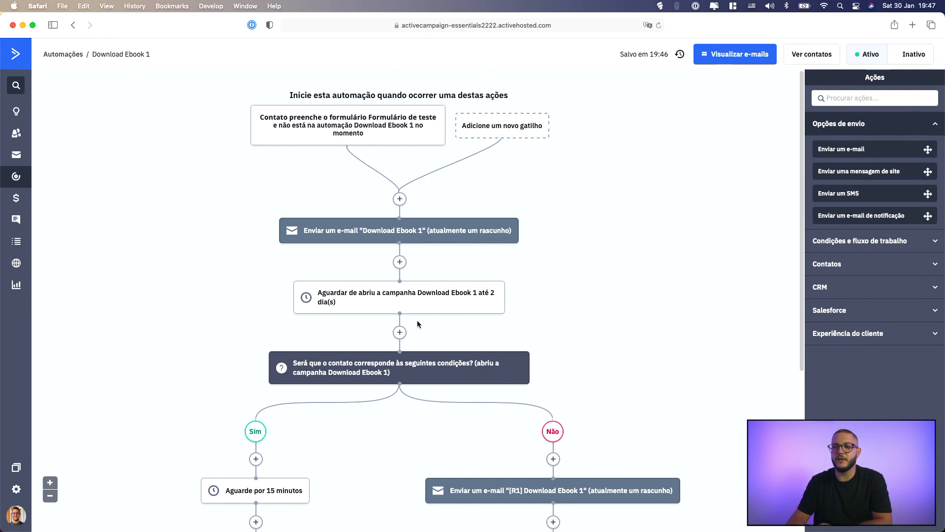
# Turn off contact segmentation on the "Formulário de teste" form trigger and save the trigger.
pyautogui.scroll(-1, 417, 319)
pyautogui.scroll(-1, 418, 319)
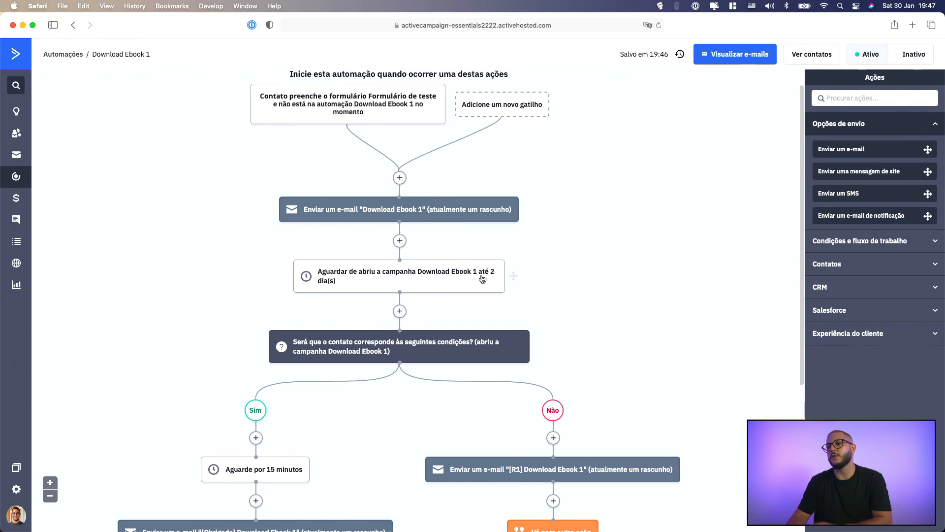
pyautogui.scroll(-1, 480, 271)
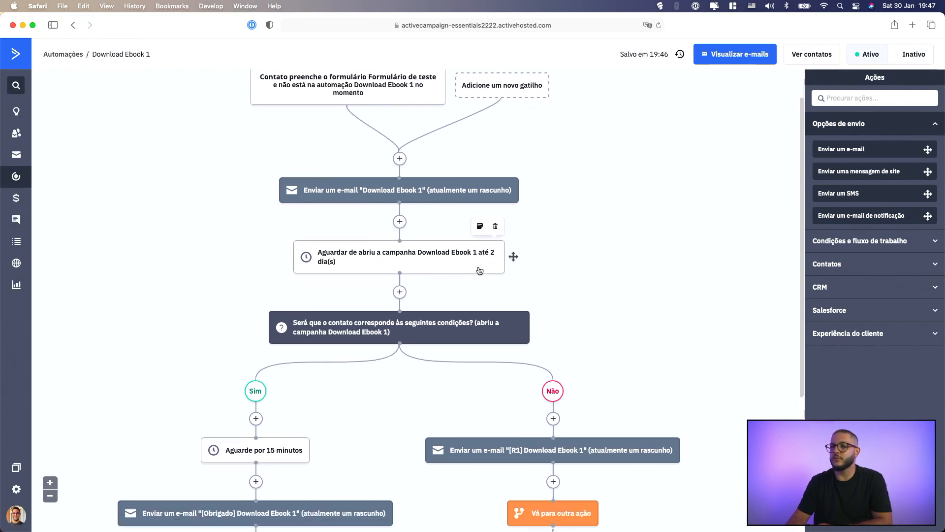
pyautogui.scroll(2, 480, 270)
pyautogui.click(426, 131)
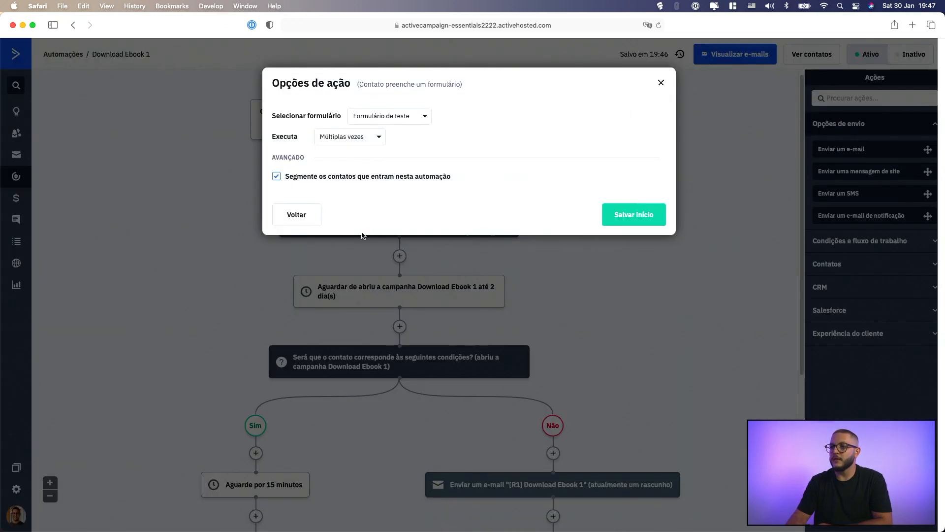
pyautogui.click(326, 201)
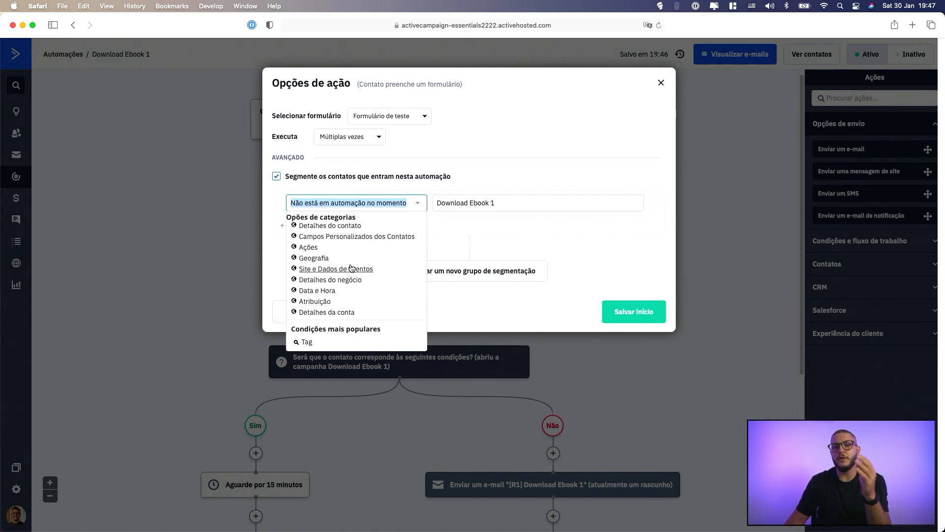
pyautogui.click(510, 248)
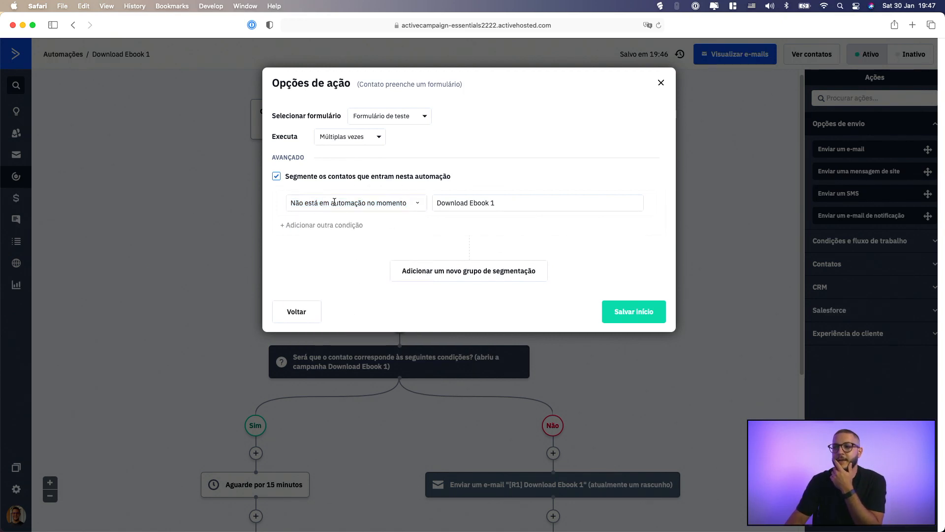
pyautogui.click(285, 178)
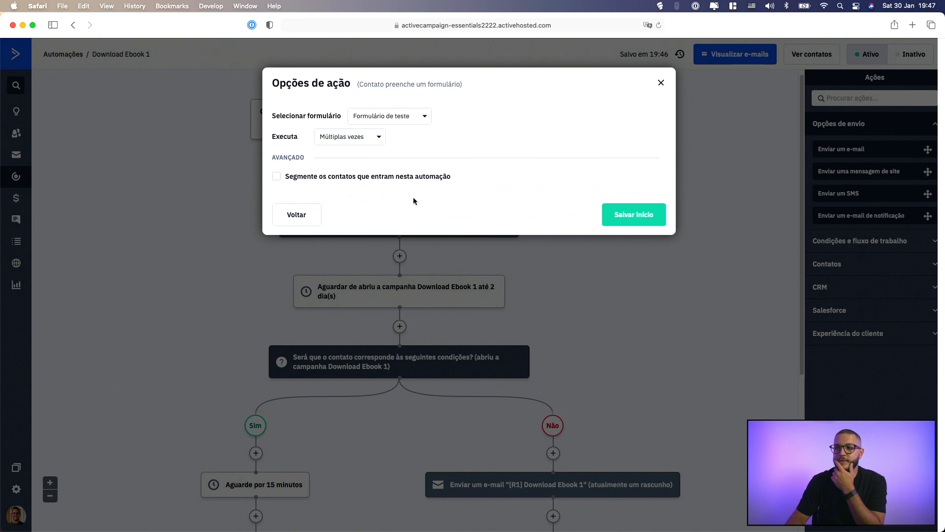
pyautogui.click(633, 214)
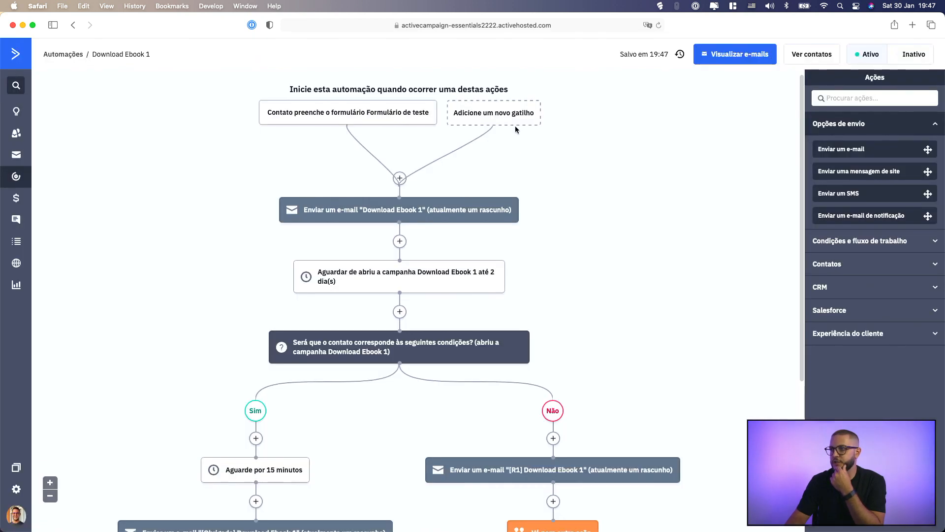
# Start adding another entry trigger and look through the available trigger types.
pyautogui.click(516, 118)
pyautogui.scroll(-3, 461, 329)
pyautogui.scroll(-4, 460, 329)
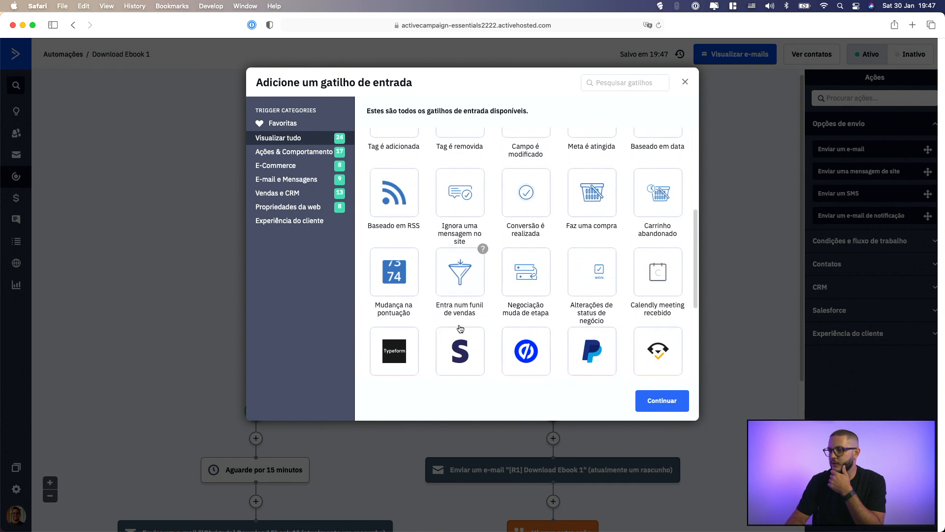
pyautogui.scroll(7, 460, 327)
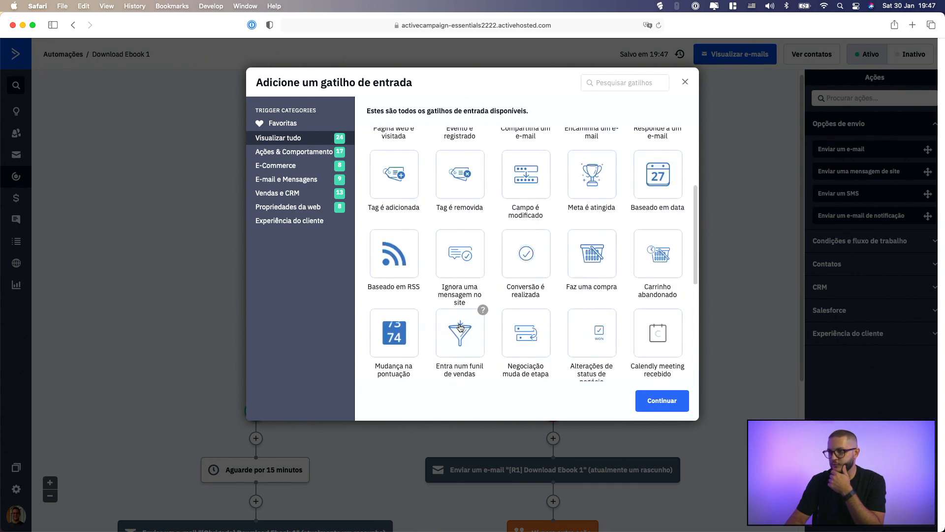